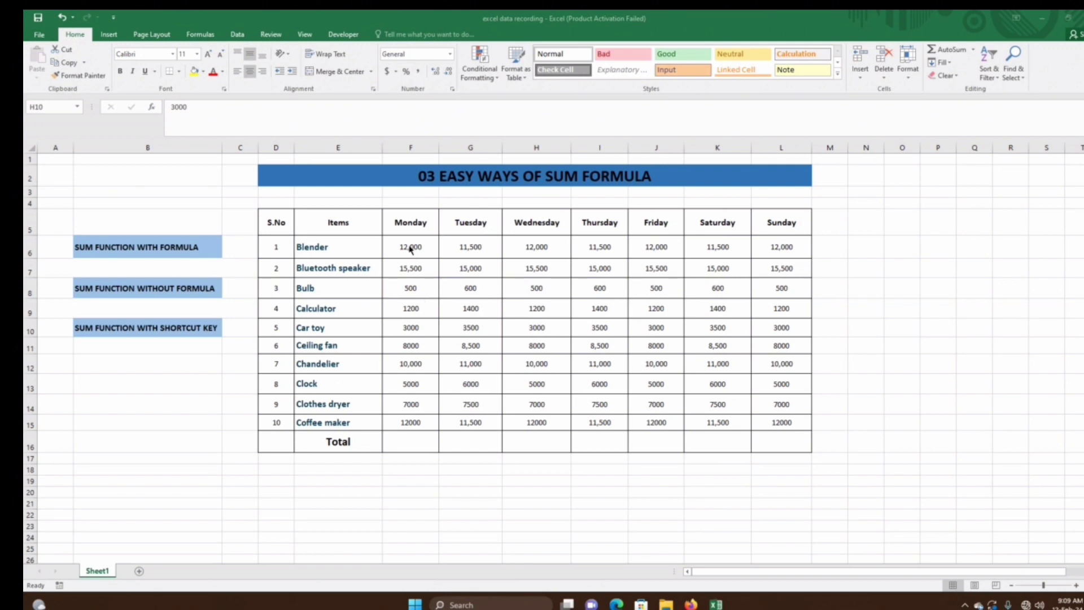
Step: Enter the formula =sum(F6:F15) in the Total cell of the Monday column
left_click(410, 443)
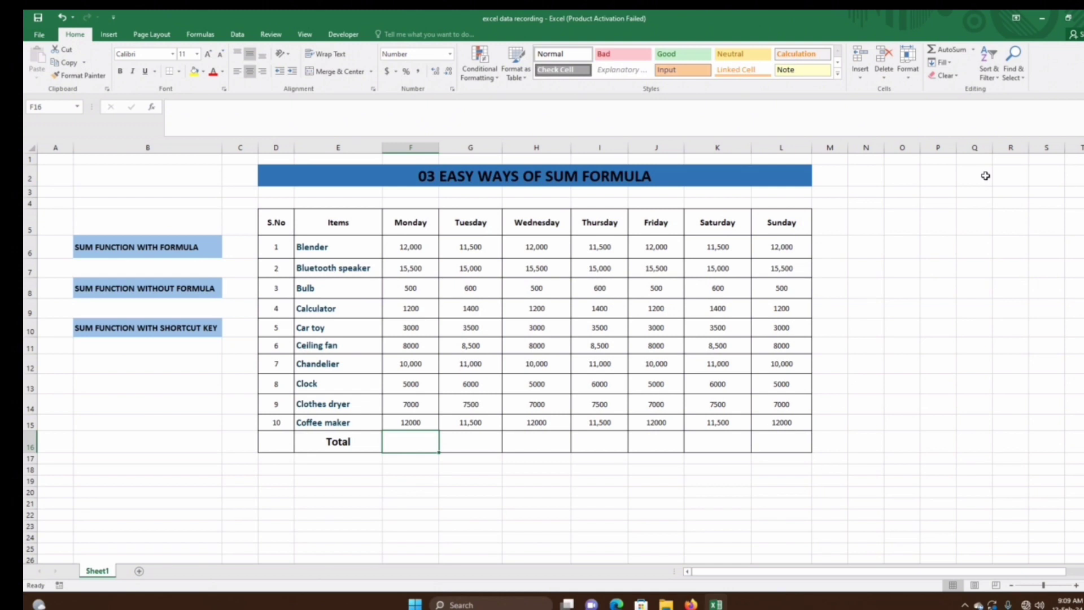
type("=s")
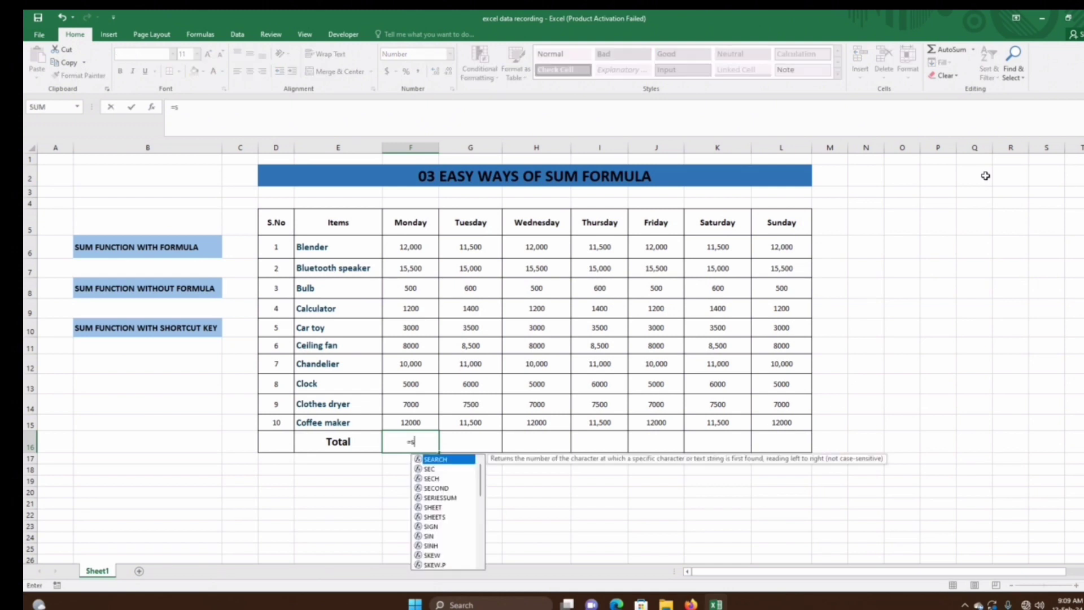
type("um(")
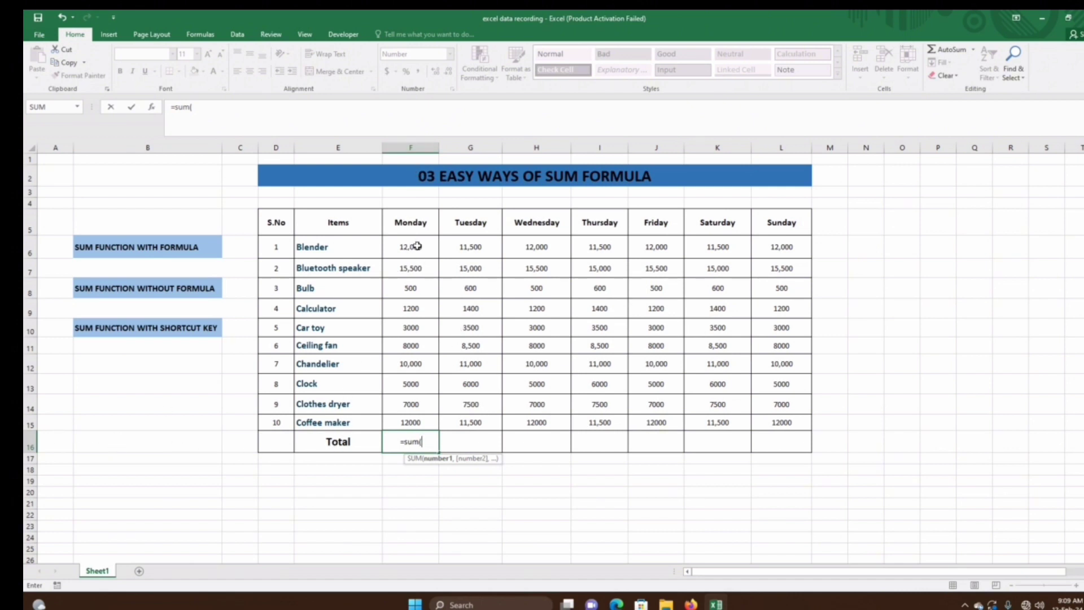
left_click_drag(417, 246, 418, 415)
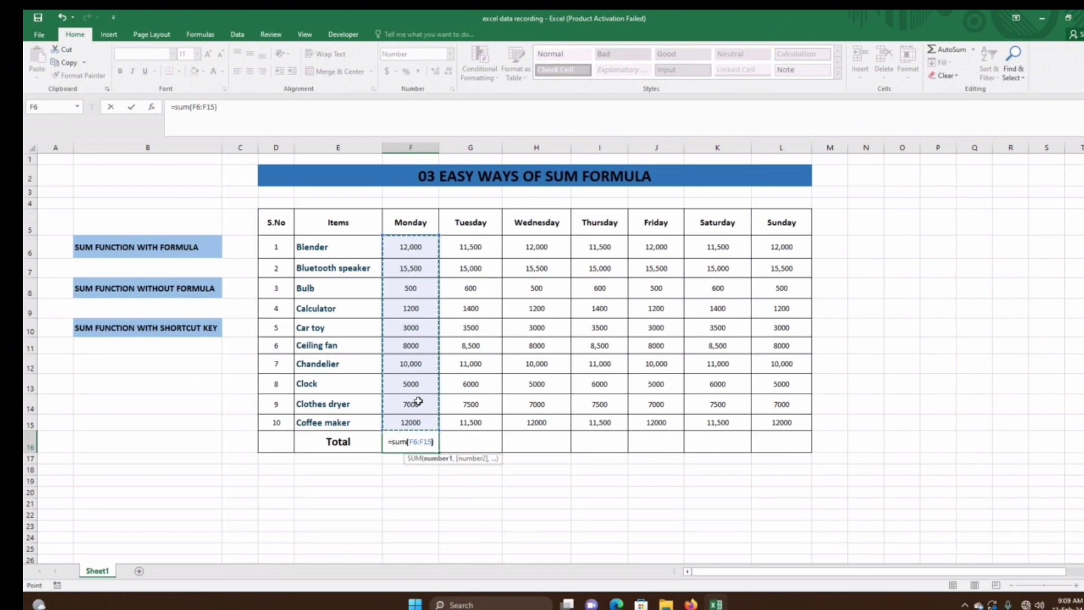
type(")")
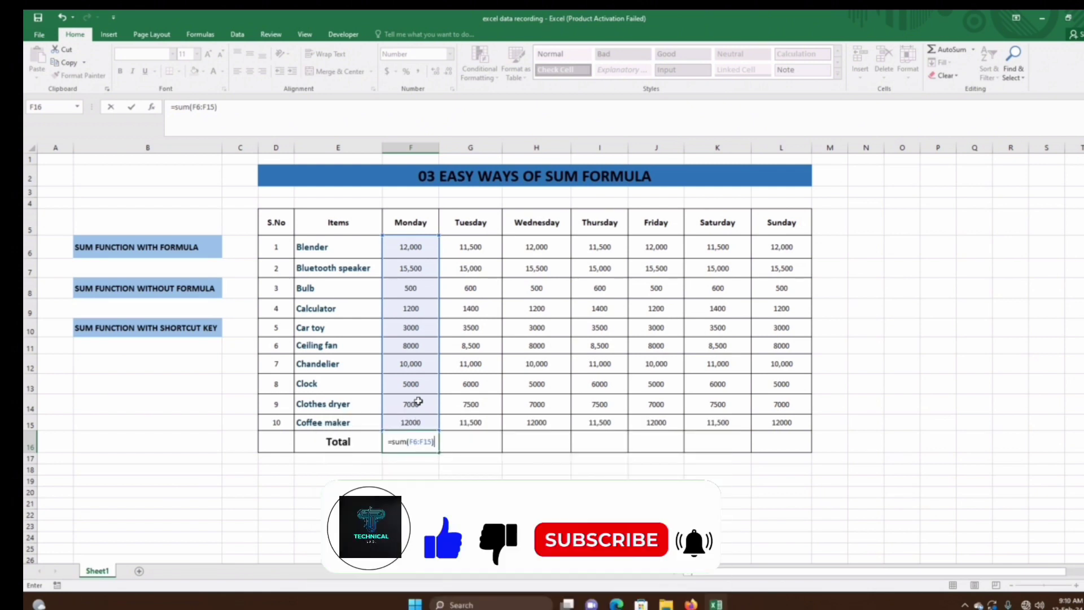
key("Return")
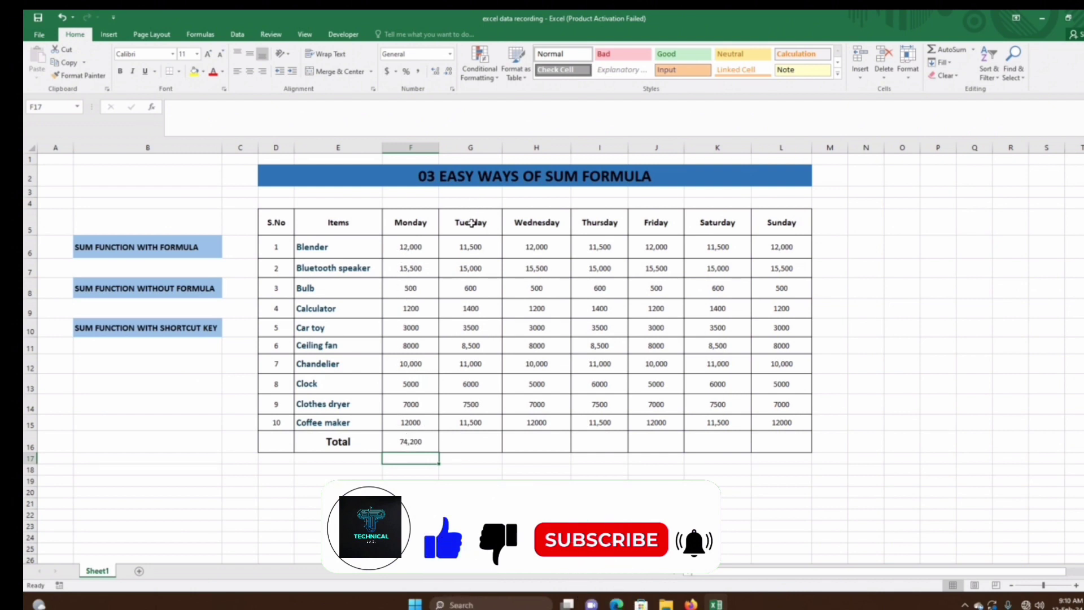
Step: Enter the formula =sum(G6:G15) in the Total cell of the Tuesday column
left_click(470, 441)
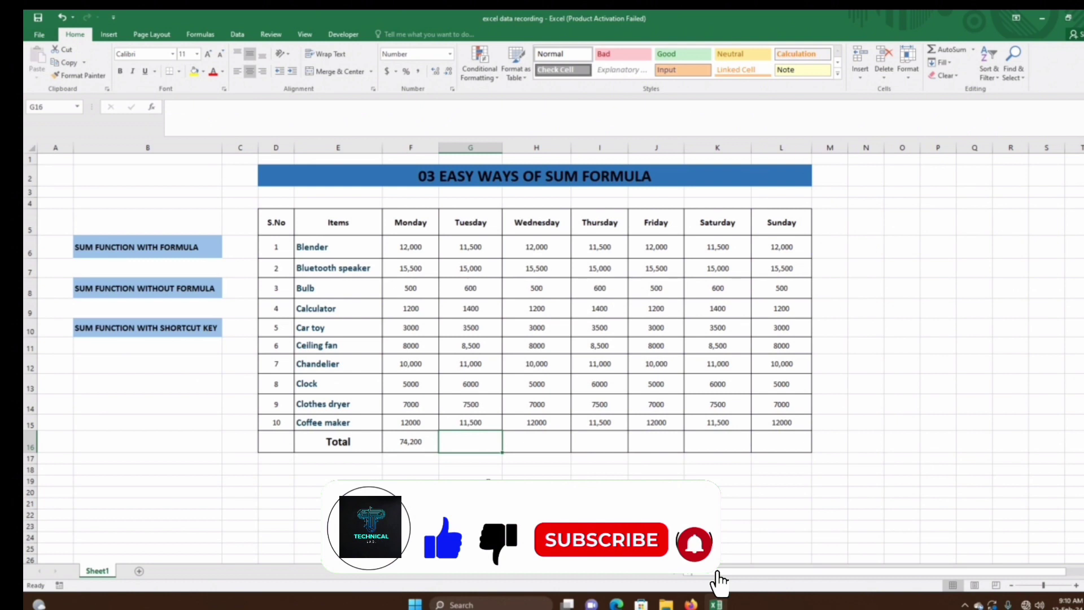
type("=sum")
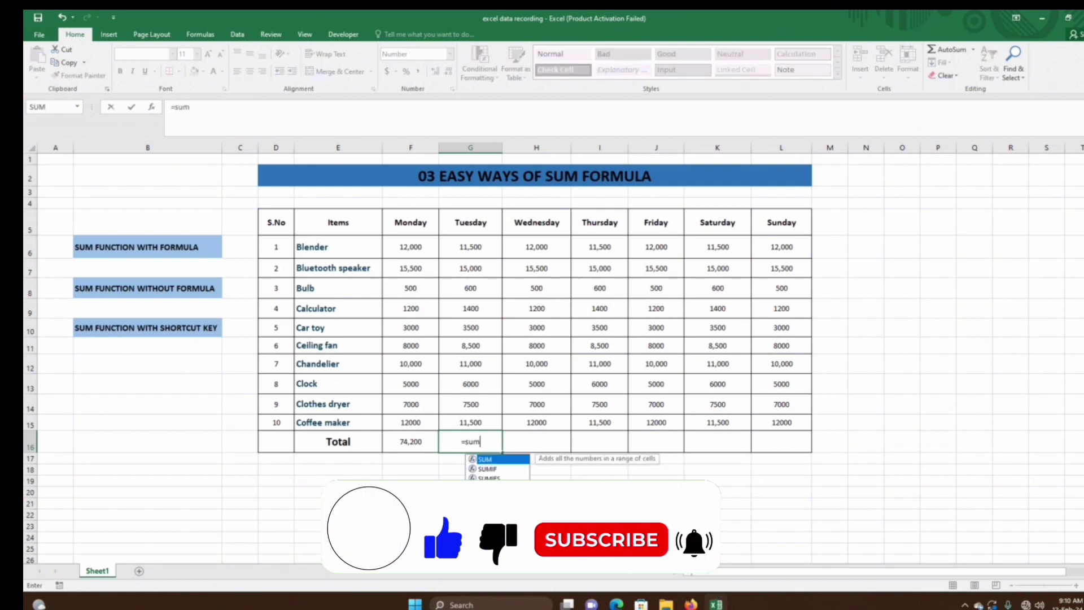
type("(")
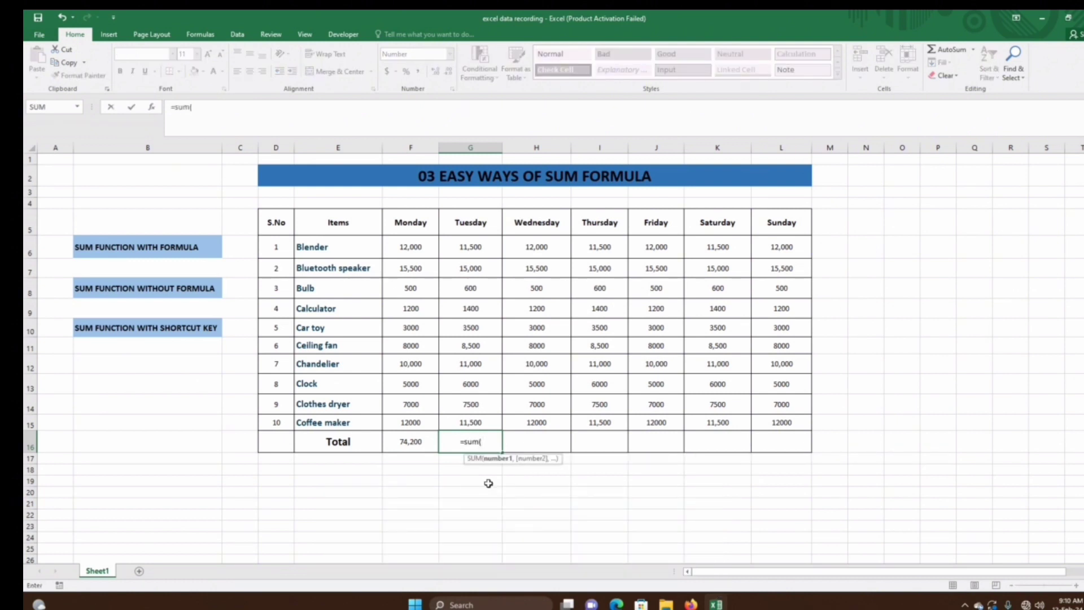
left_click_drag(479, 249, 491, 421)
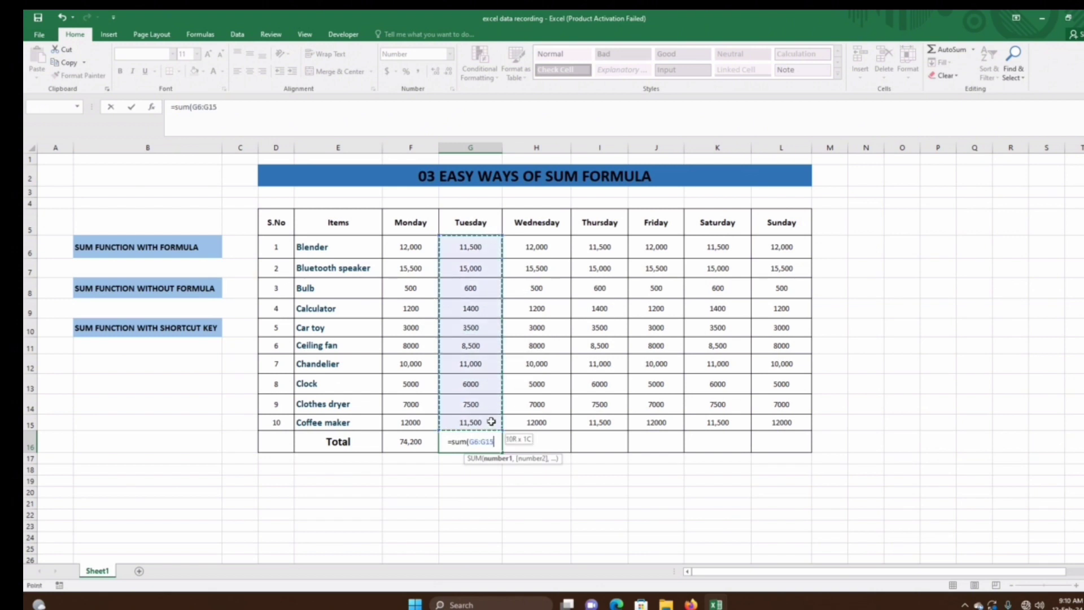
type(")")
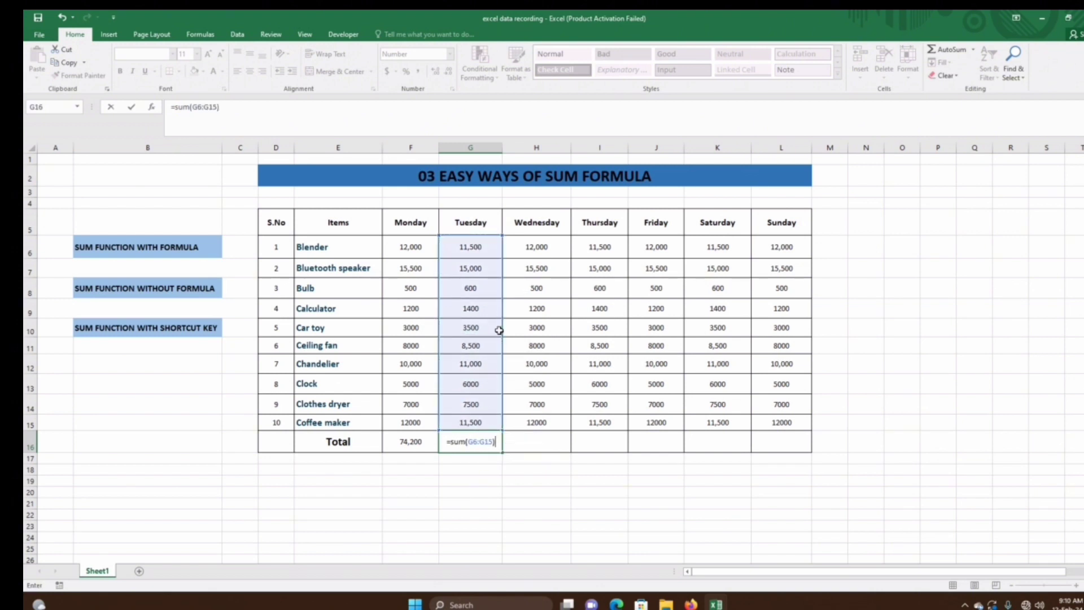
key("Return")
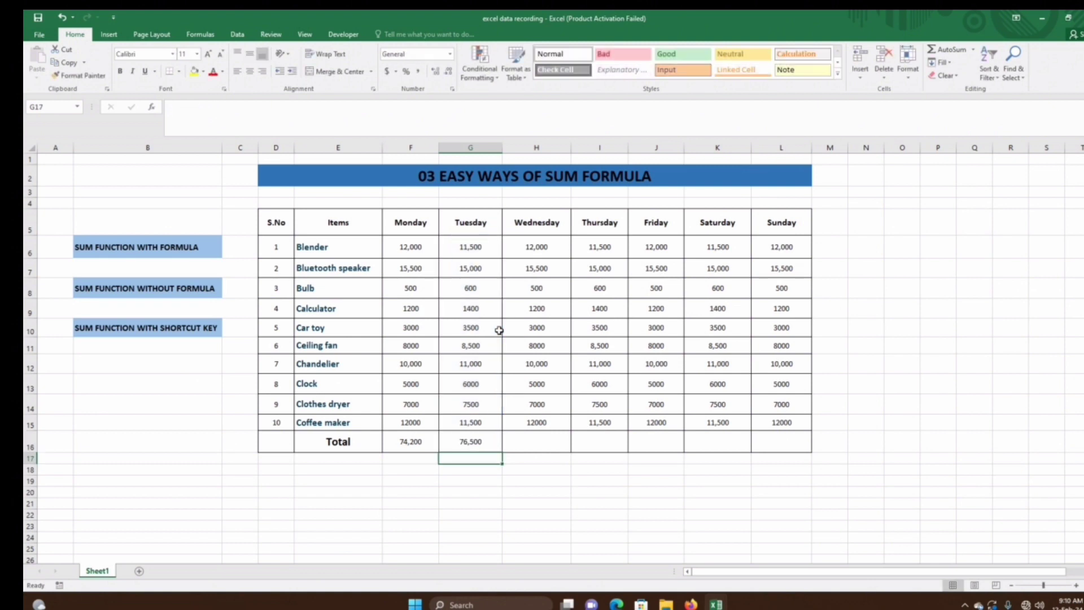
Step: Fill Tuesday's total formula across the Total row through Sunday
left_click(482, 443)
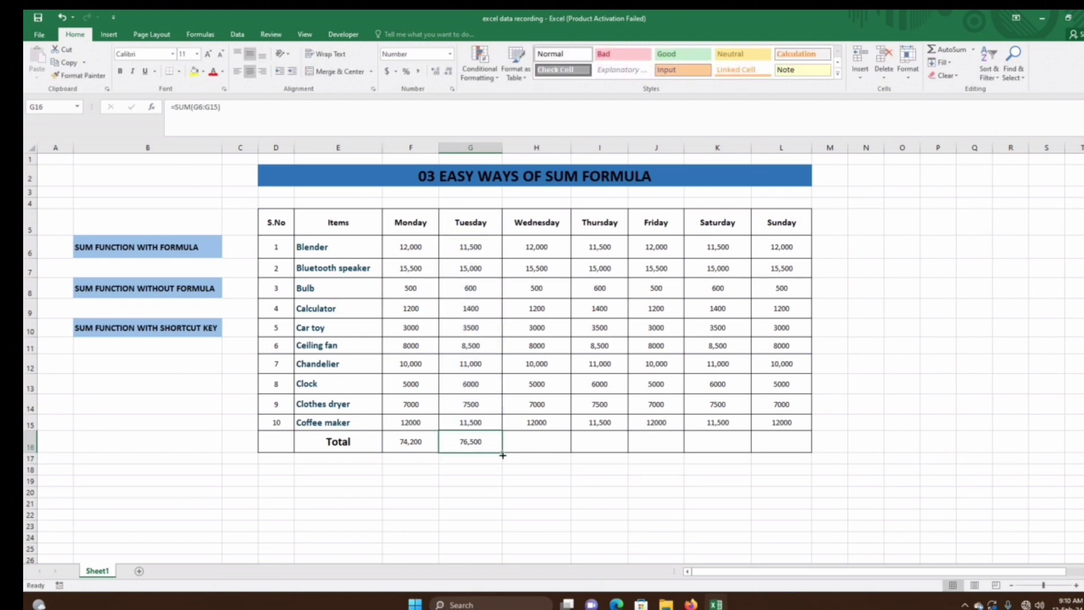
left_click_drag(503, 455, 822, 464)
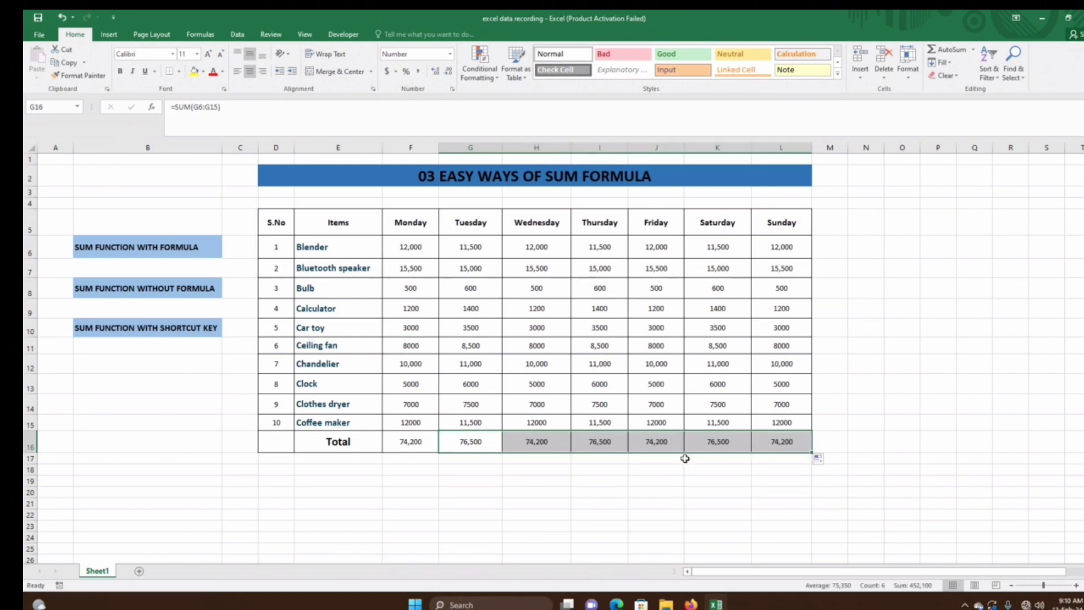
left_click(656, 512)
Step: Clear all the daily totals from Monday to Sunday in the Total row
left_click_drag(409, 442, 769, 439)
key("Delete")
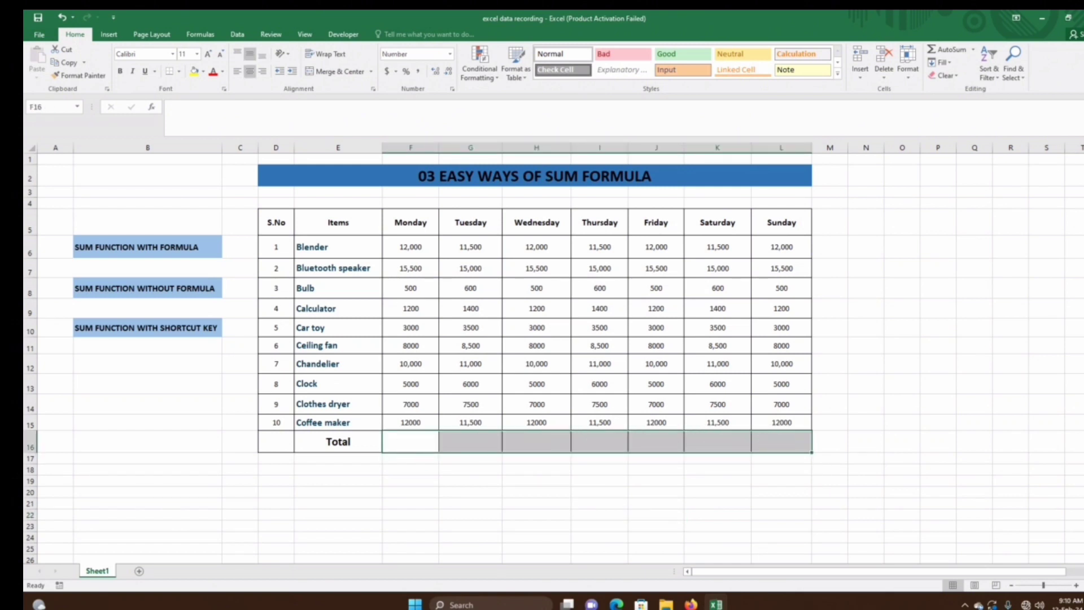
left_click(567, 503)
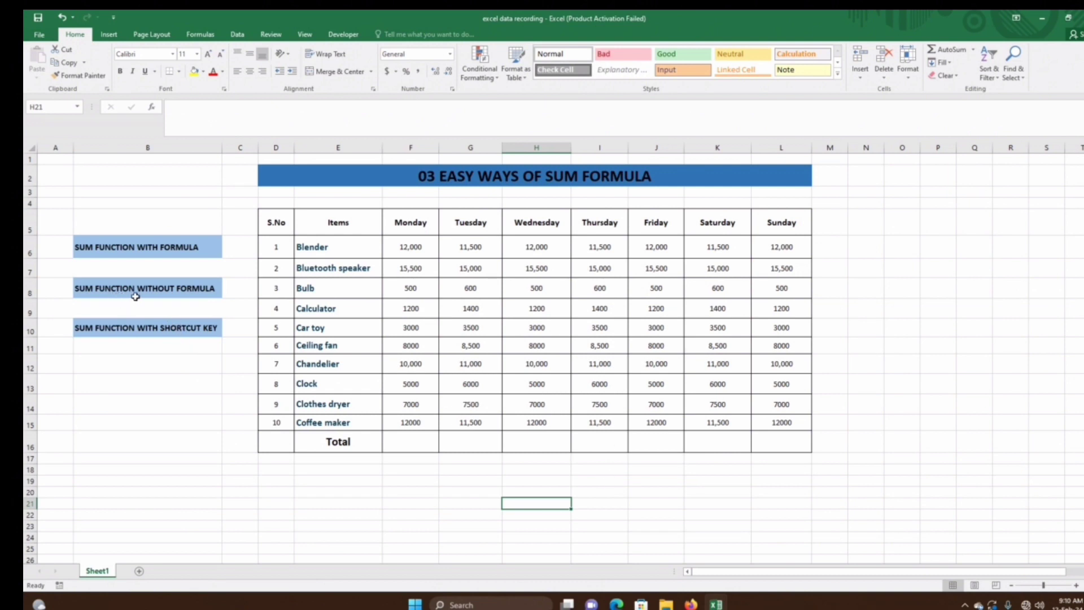
Step: Total the Monday values F6:F15 with the AutoSum Sum function, without writing a formula by hand
left_click(415, 444)
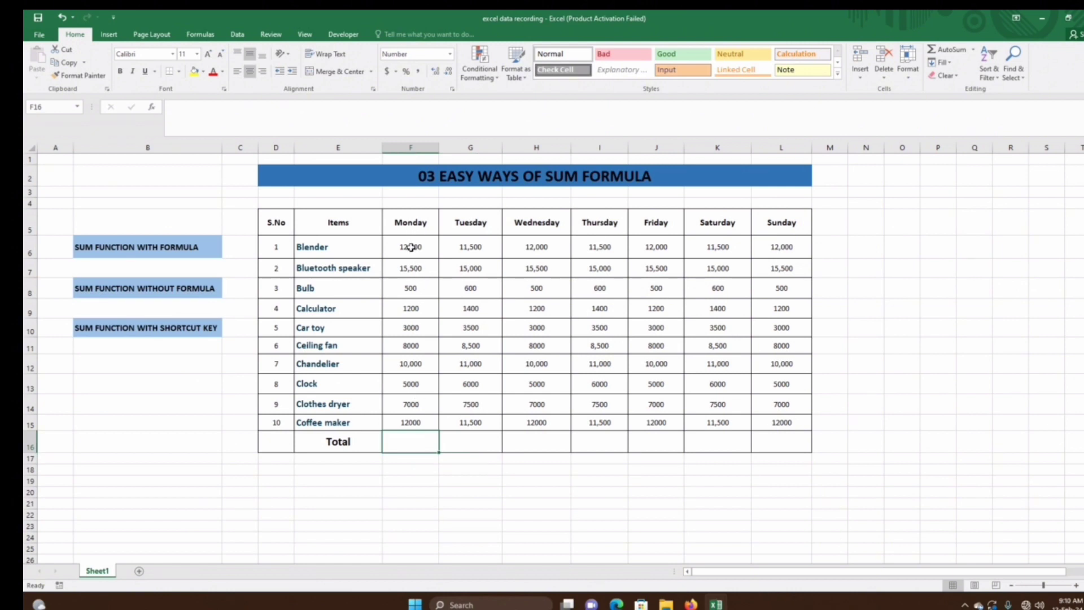
left_click_drag(410, 247, 412, 436)
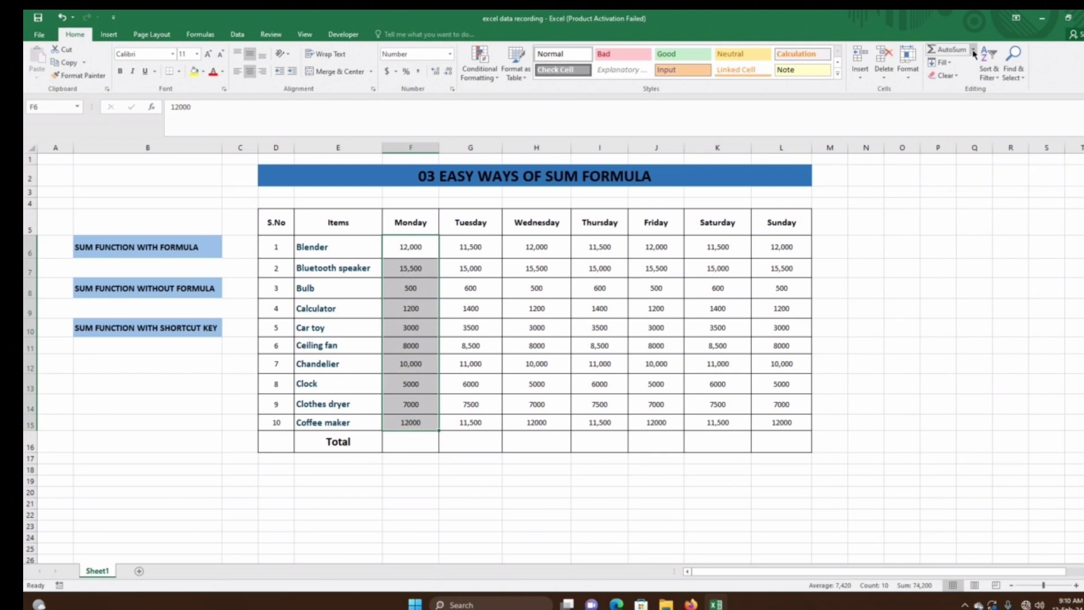
left_click(973, 49)
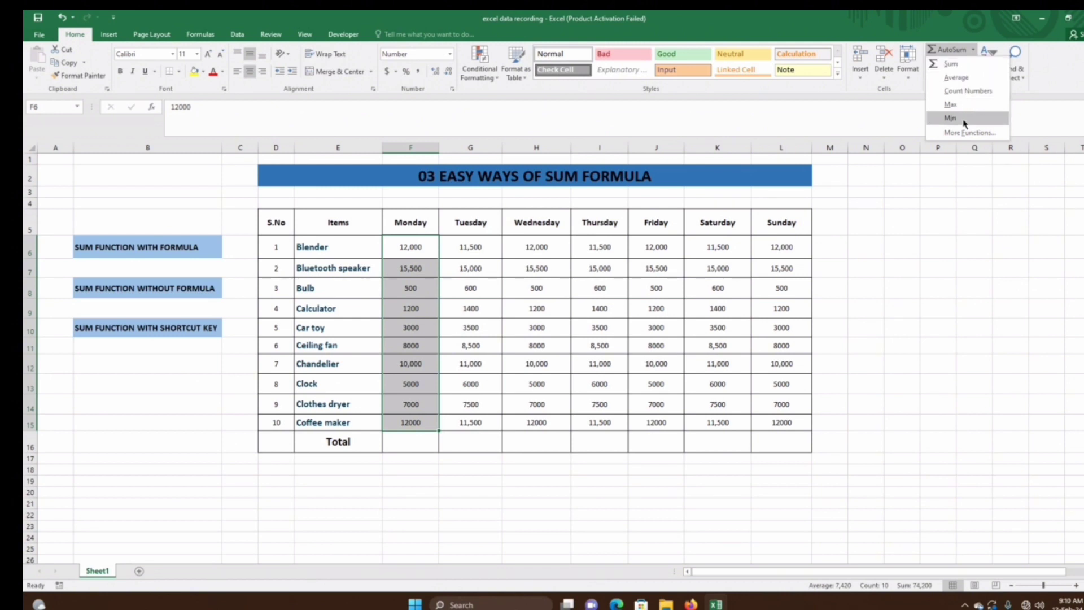
left_click(955, 66)
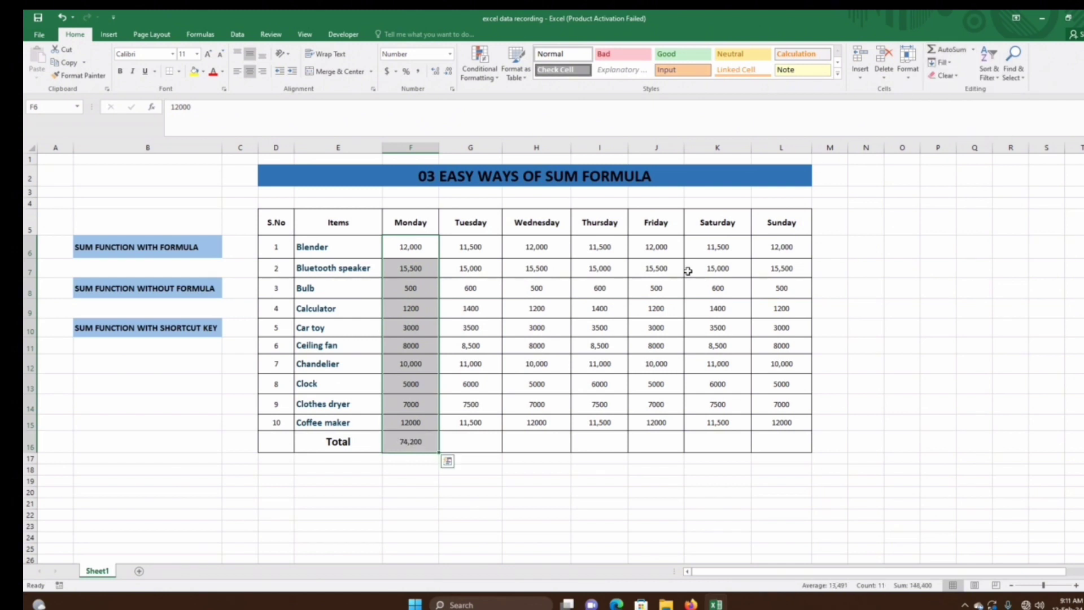
Step: Fill Monday's AutoSum total across the Total row through Sunday
left_click(414, 443)
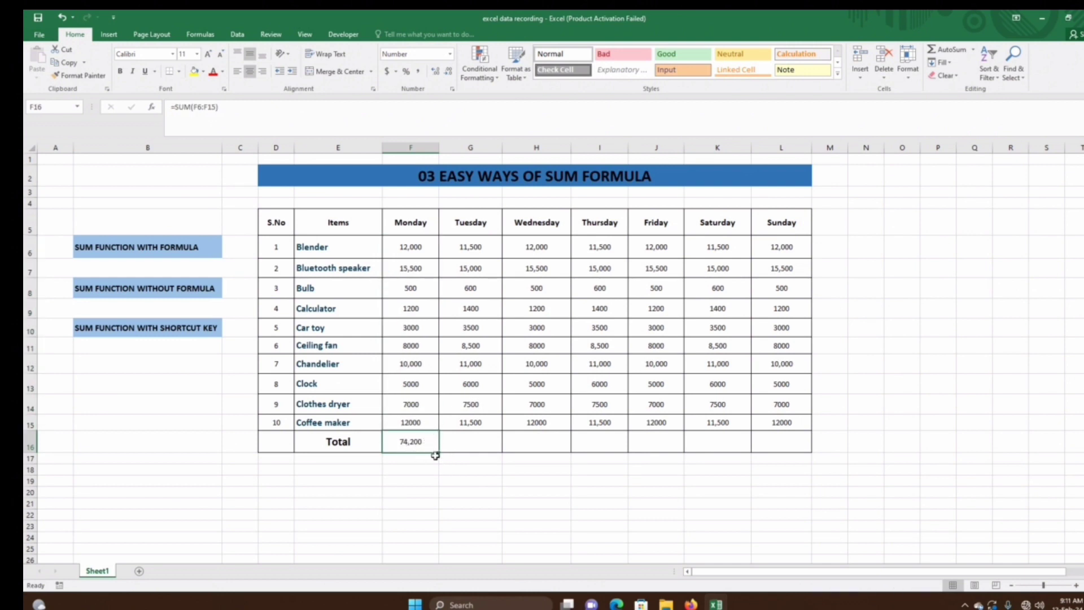
left_click_drag(441, 455, 795, 447)
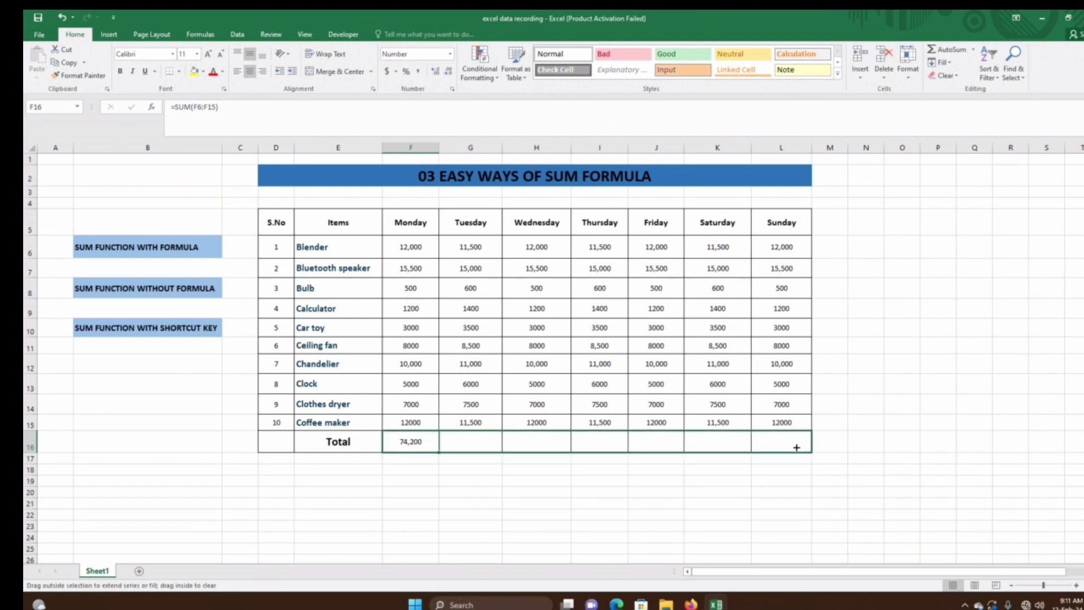
left_click_drag(796, 447, 796, 447)
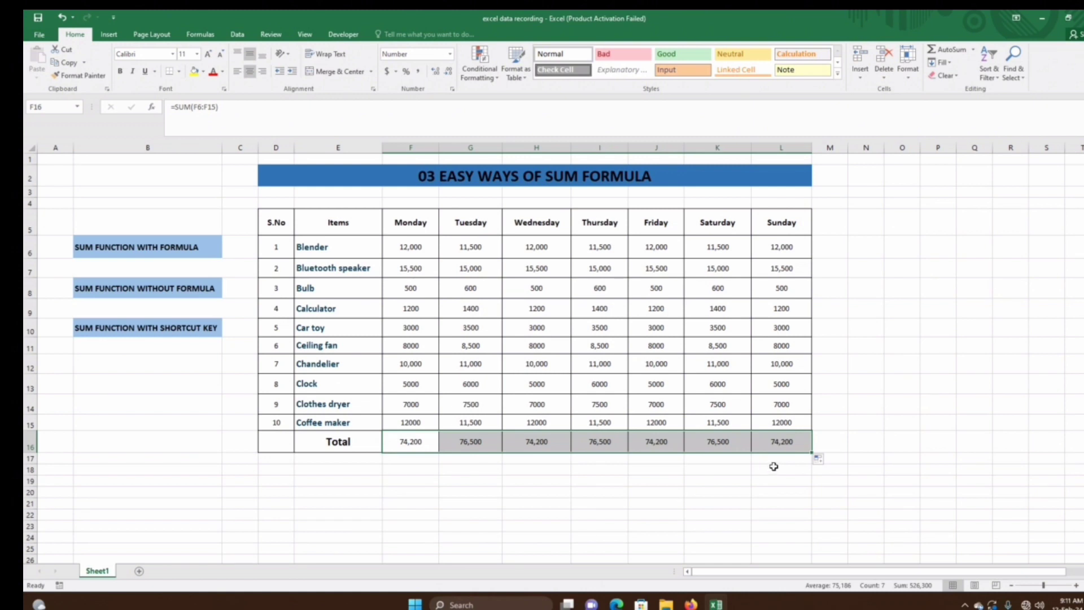
left_click(669, 504)
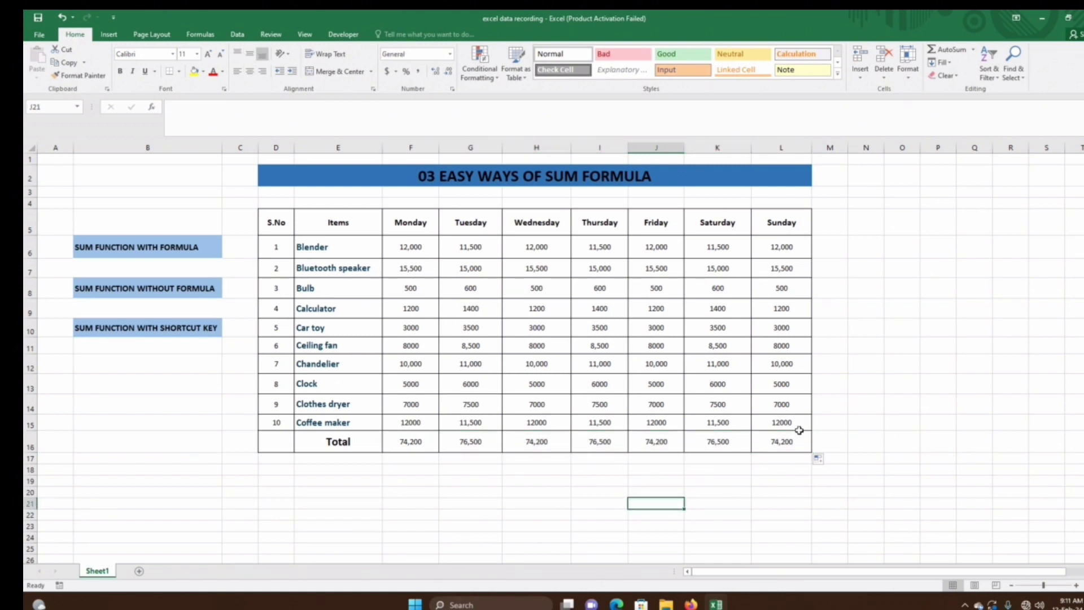
Step: Clear the AutoSum totals in F16:L16 to empty the Total row again
left_click_drag(410, 443, 778, 443)
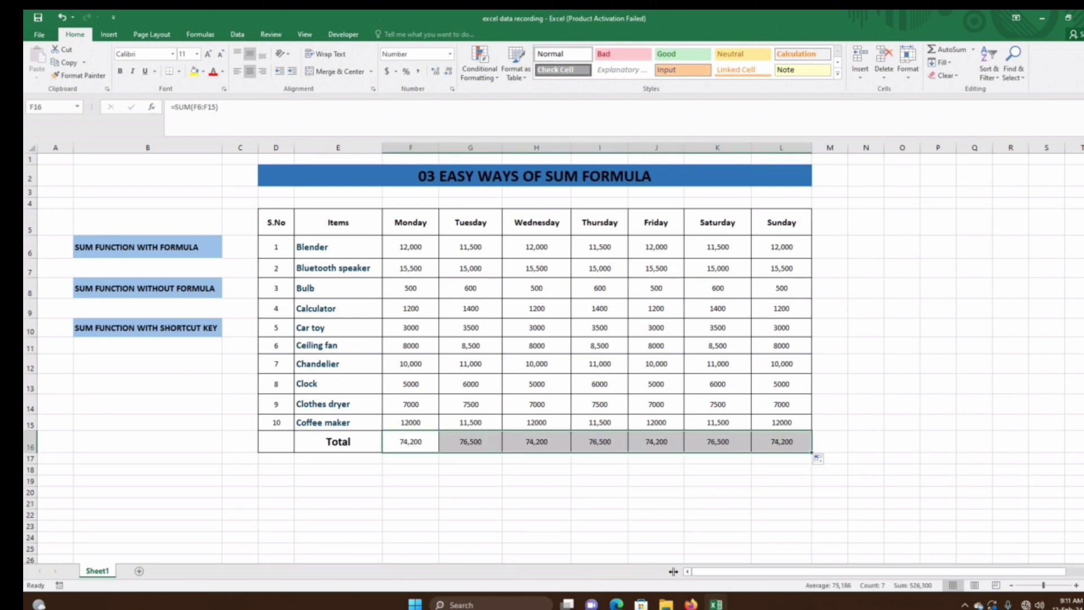
key("Delete")
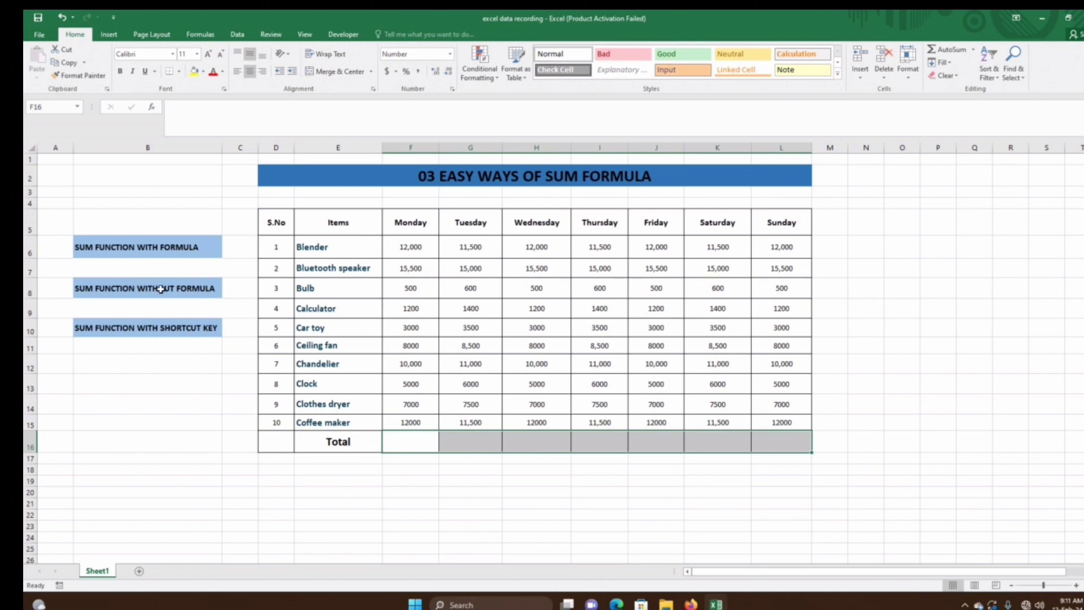
left_click(523, 483)
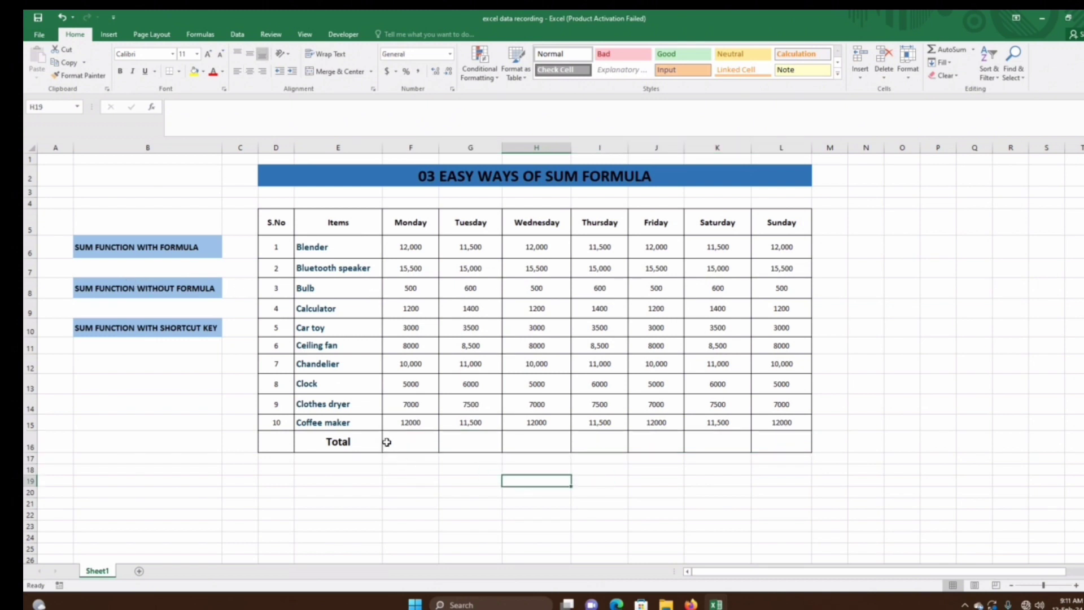
Step: Insert an automatic SUM of F6:F15 in Monday's Total cell using the AutoSum shortcut
left_click(419, 444)
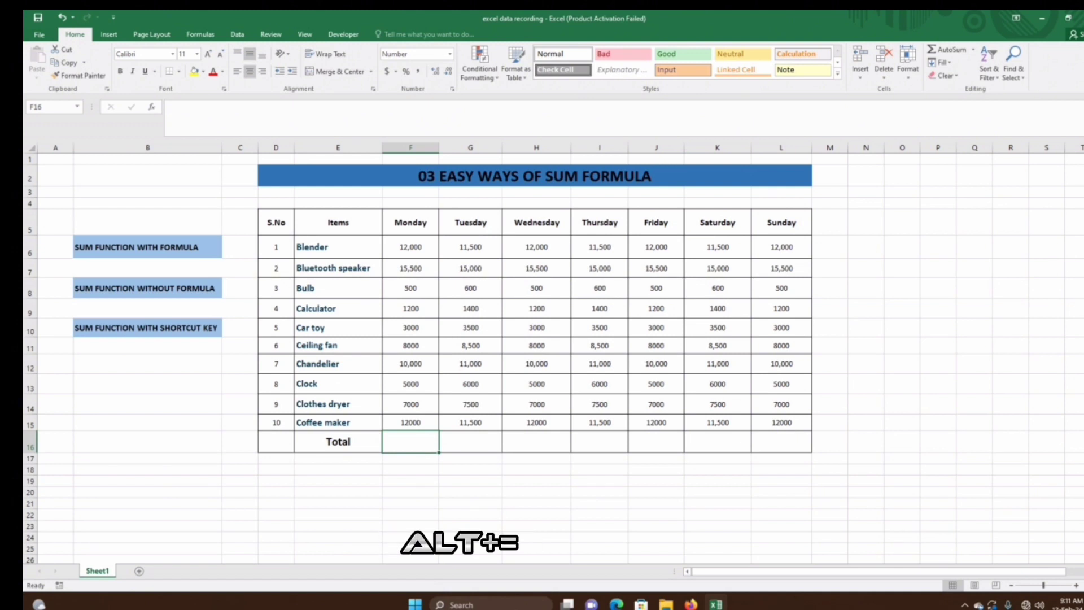
key("alt+equal")
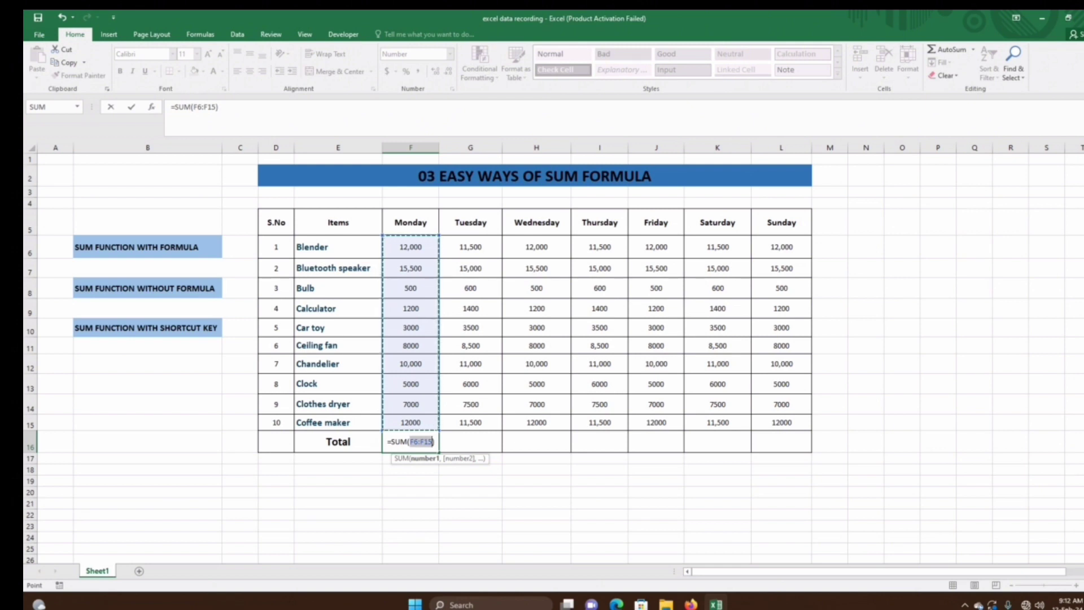
key("Return")
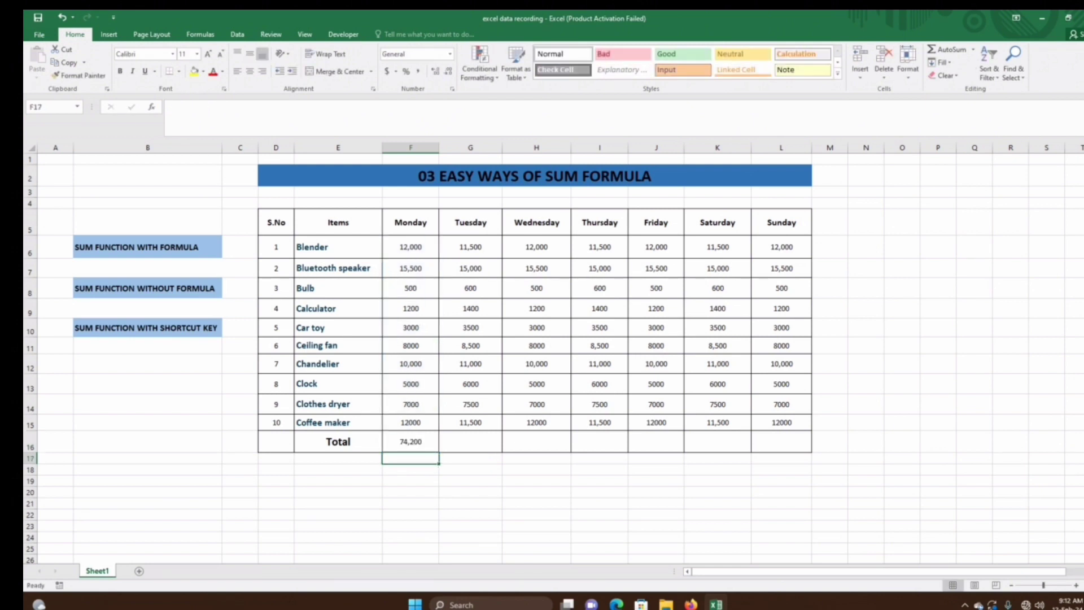
left_click(422, 443)
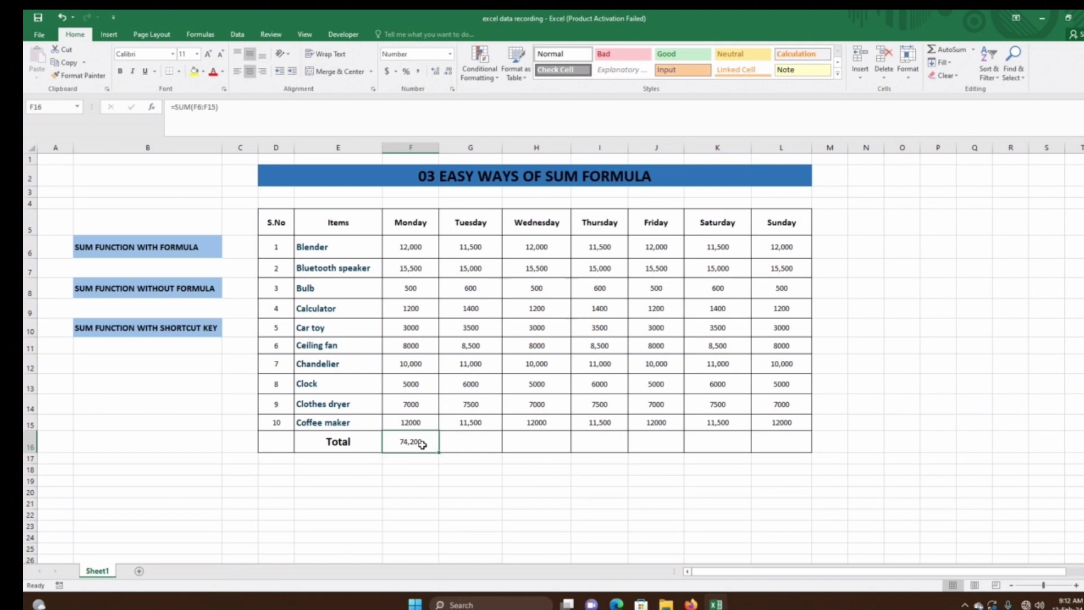
Step: Insert an automatic SUM of G6:G15 in Tuesday's Total cell using the AutoSum shortcut
left_click(474, 443)
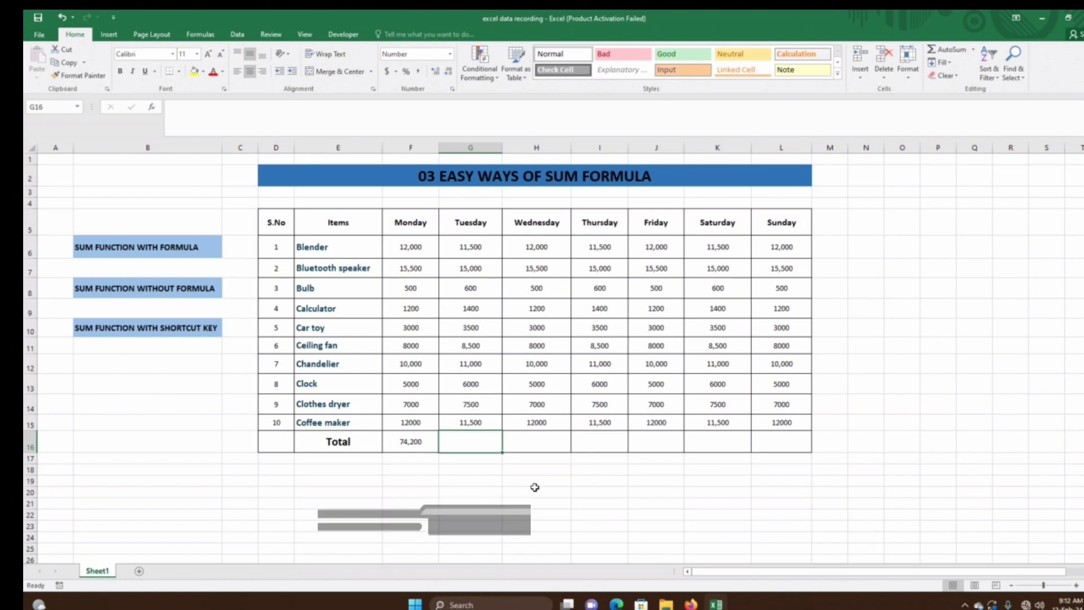
key("alt+equal")
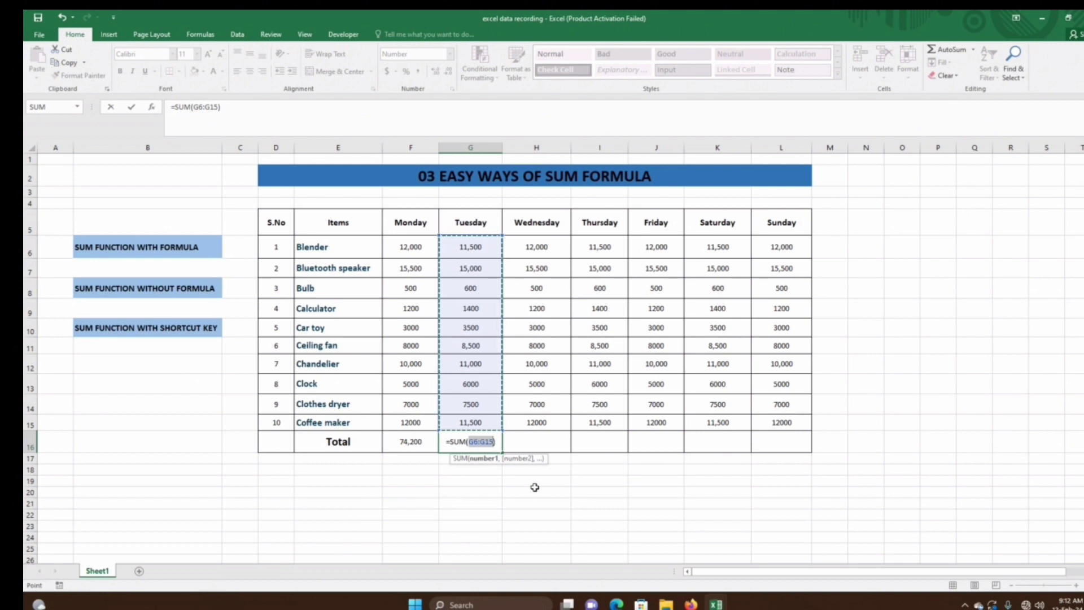
key("Return")
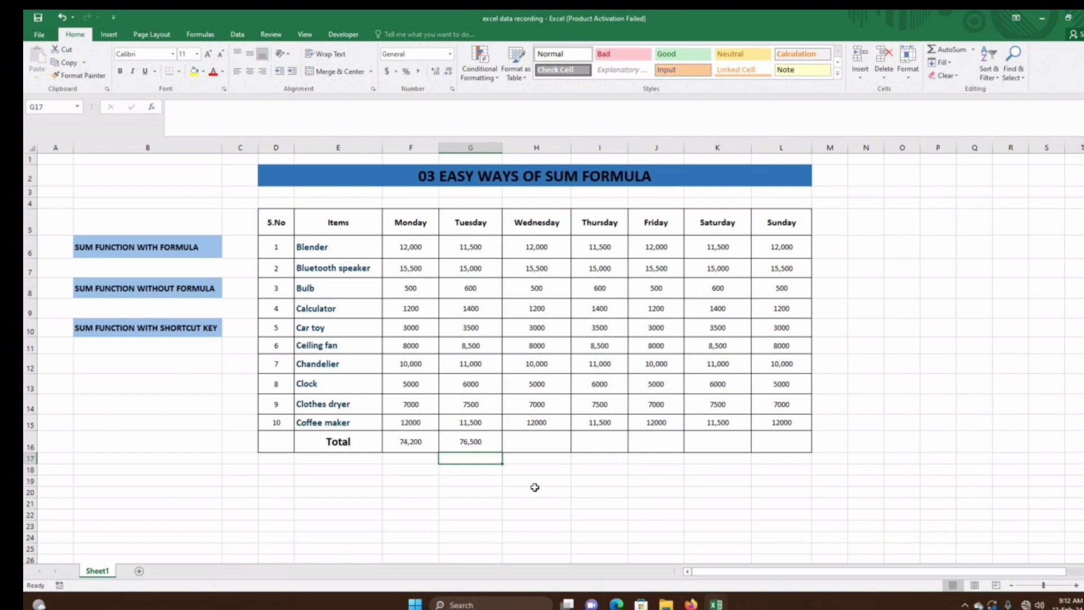
Step: Fill Tuesday's total formula across to Sunday and check the copied formula in Thursday's Total cell
left_click(494, 445)
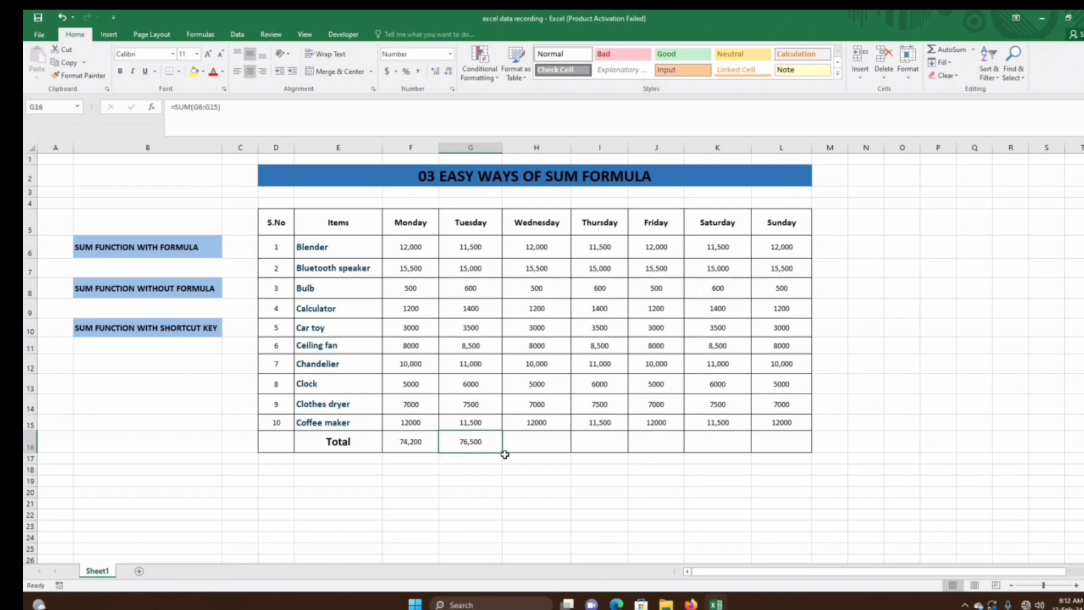
left_click_drag(502, 454, 787, 452)
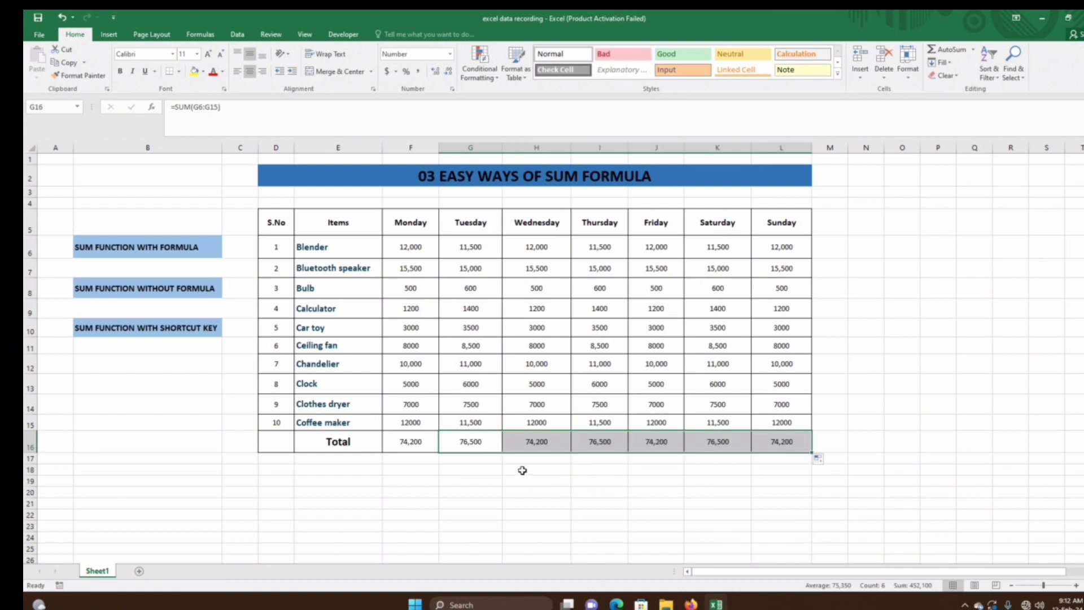
left_click(521, 472)
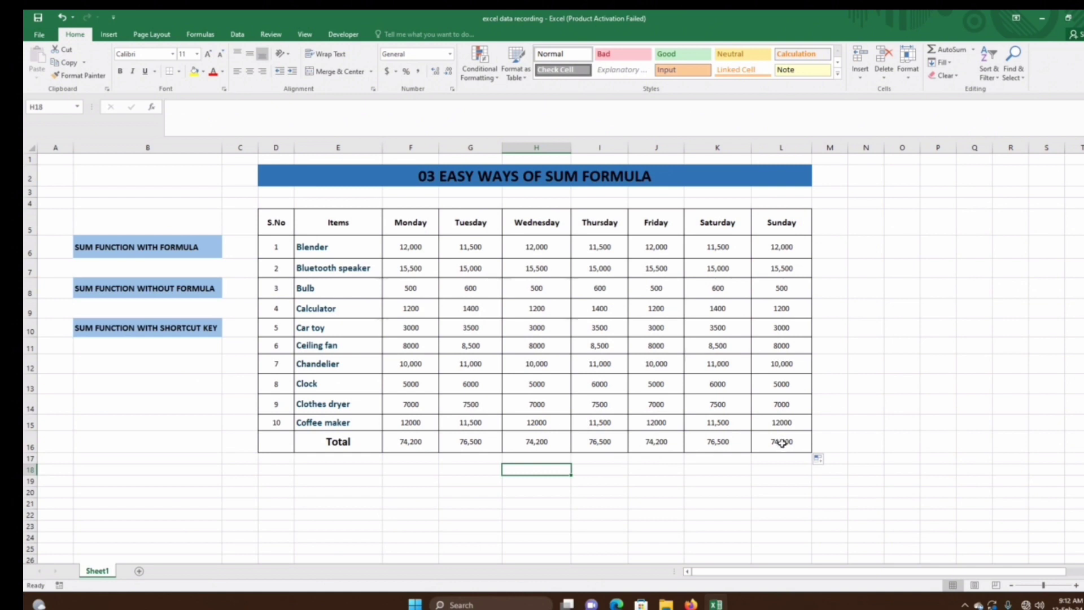
left_click(599, 441)
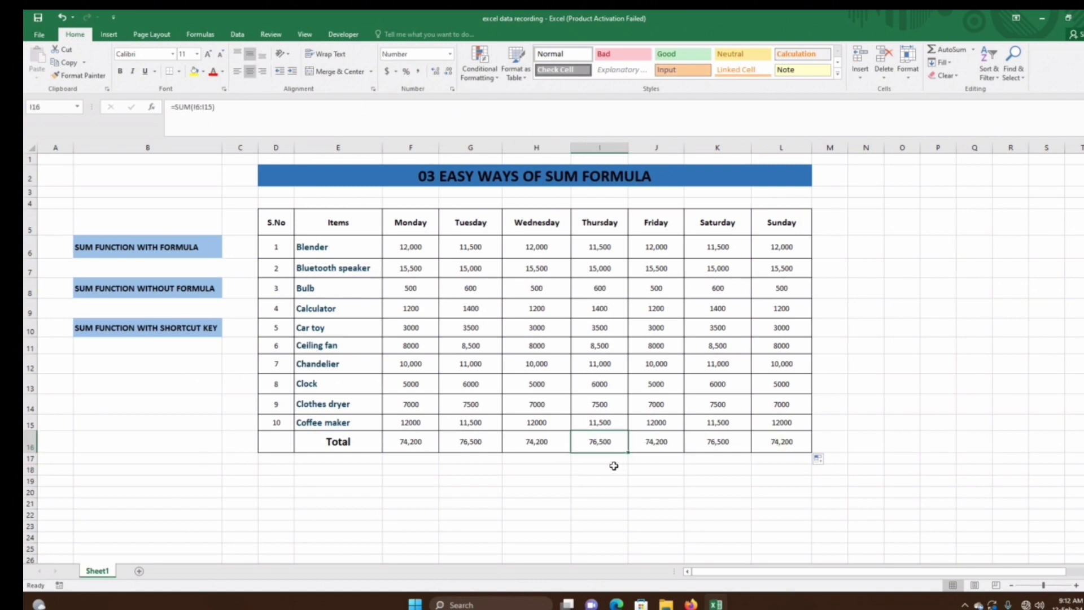